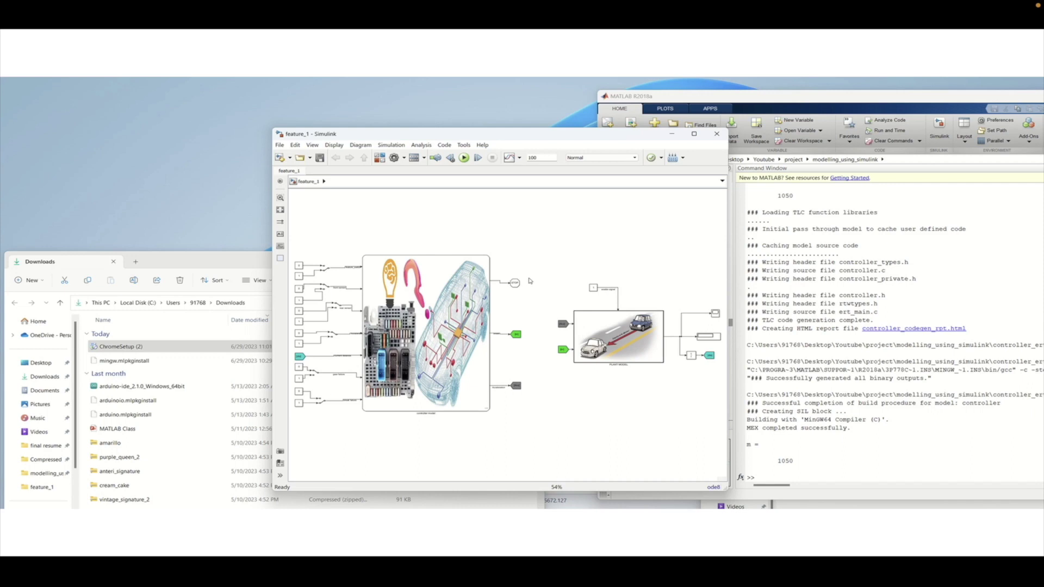
Try to create harness feature_1_Harness2 with Software-in-the-Loop (SIL) verification mode; it aborts with an error
{"action": "mouse_move", "coordinate": [192, 341]}
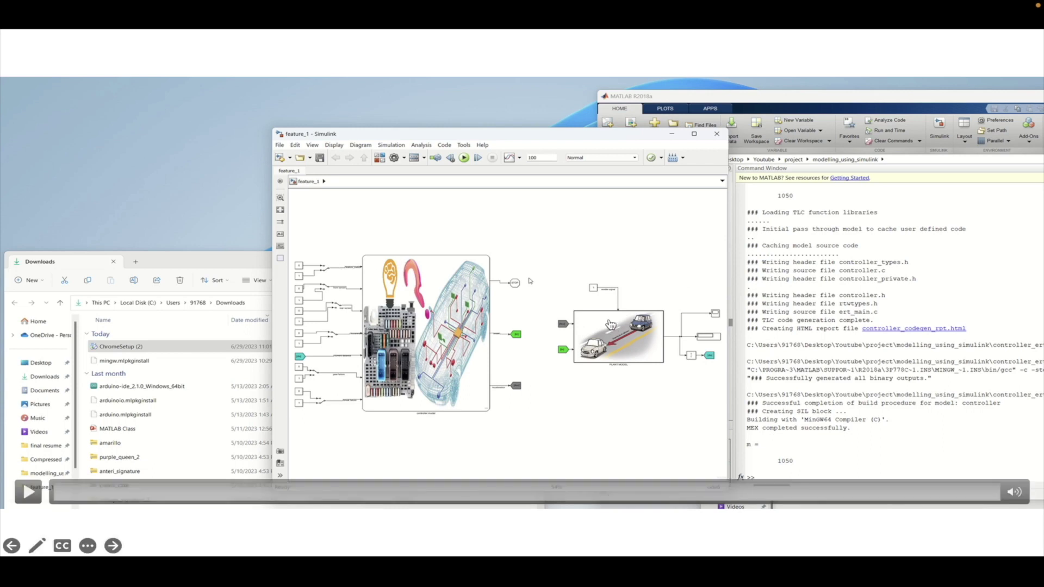
{"action": "left_click", "coordinate": [30, 493]}
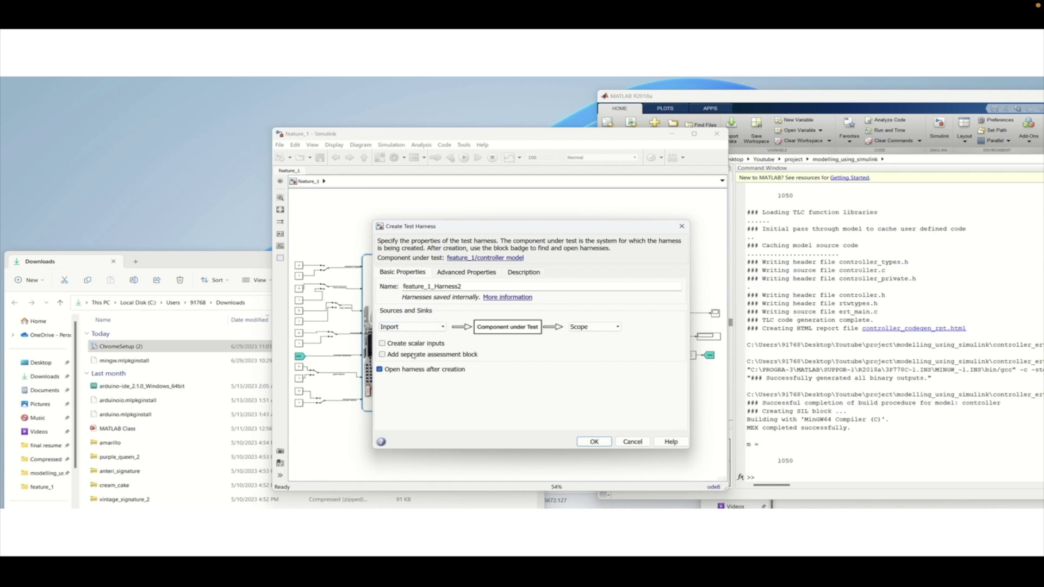
{"action": "left_click", "coordinate": [471, 273]}
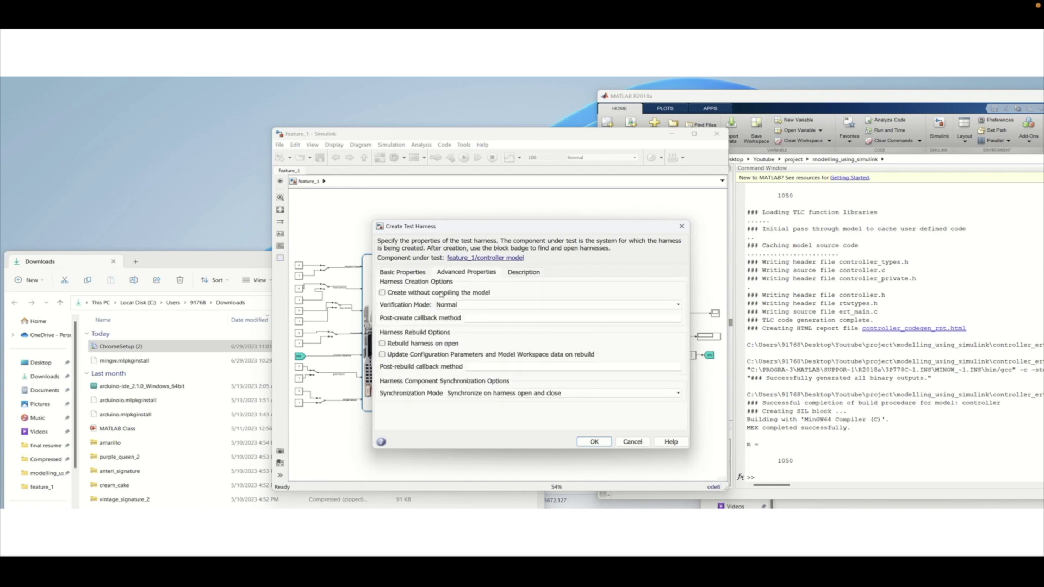
{"action": "left_click", "coordinate": [460, 305]}
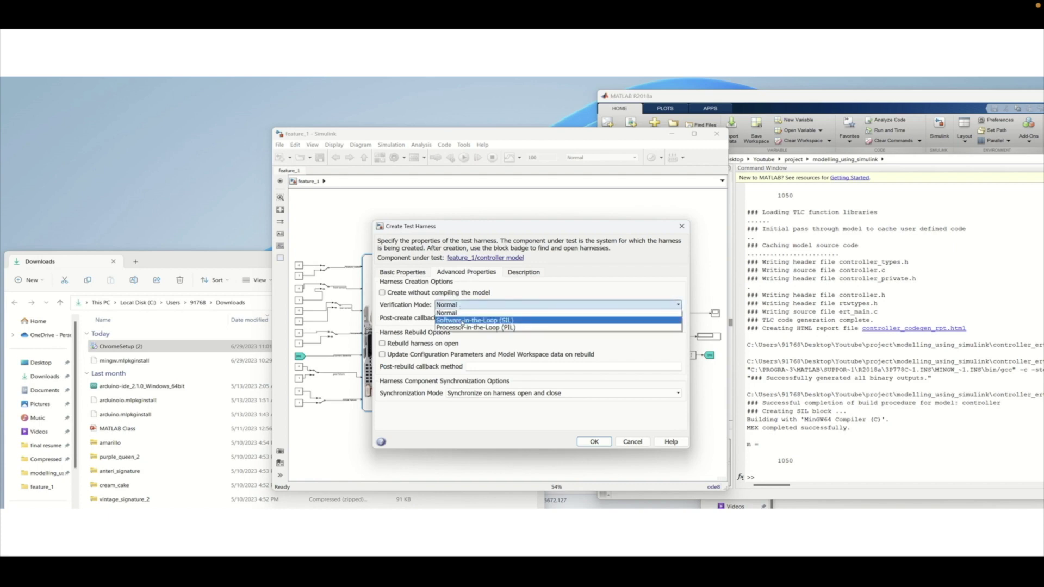
{"action": "left_click", "coordinate": [462, 321]}
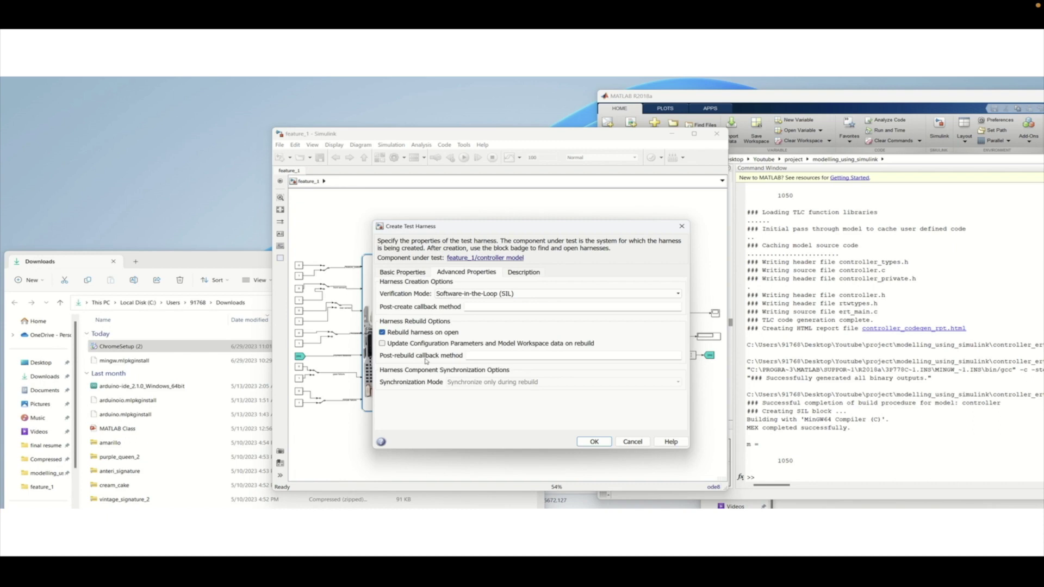
{"action": "left_click", "coordinate": [403, 272]}
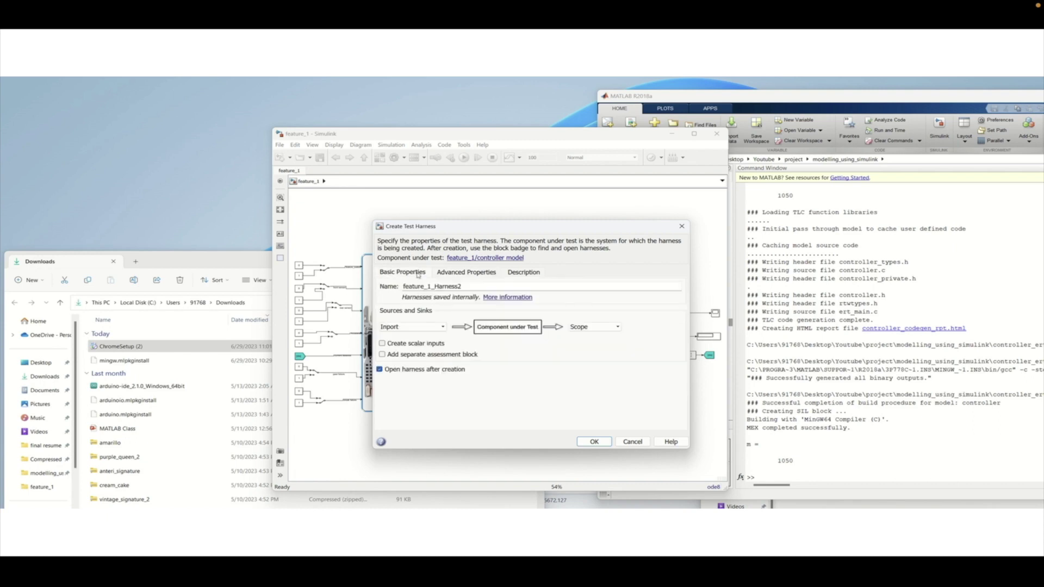
{"action": "left_click", "coordinate": [595, 441]}
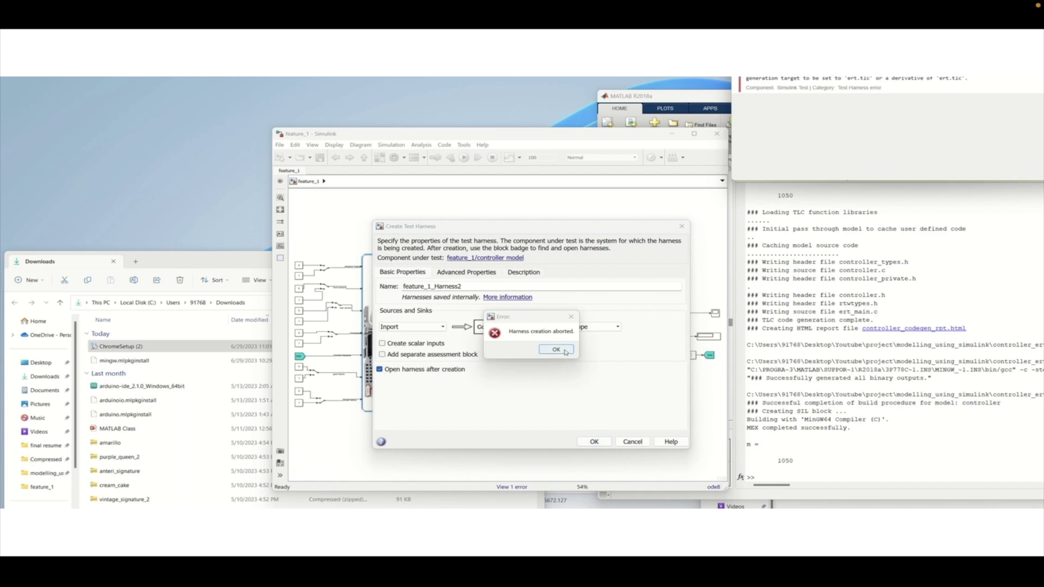
Dismiss the harness error, read the ert.tlc requirement, and close the Diagnostic Viewer
{"action": "left_click", "coordinate": [565, 352]}
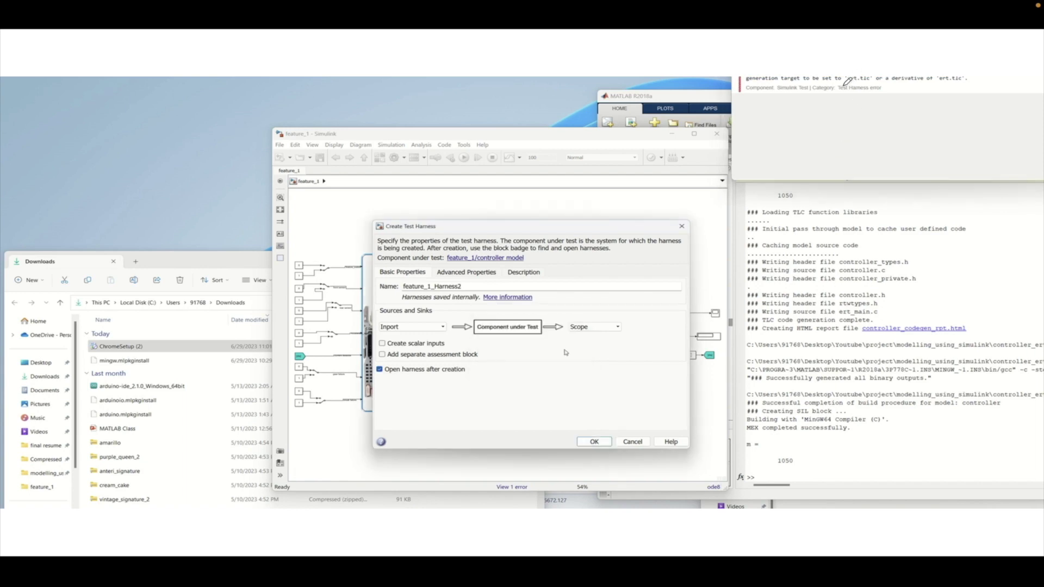
{"action": "mouse_move", "coordinate": [847, 82]}
{"action": "left_mouse_down"}
{"action": "mouse_move", "coordinate": [886, 82]}
{"action": "mouse_move", "coordinate": [878, 68]}
{"action": "mouse_move", "coordinate": [836, 79]}
{"action": "mouse_move", "coordinate": [899, 80]}
{"action": "mouse_move", "coordinate": [886, 86]}
{"action": "left_mouse_up"}
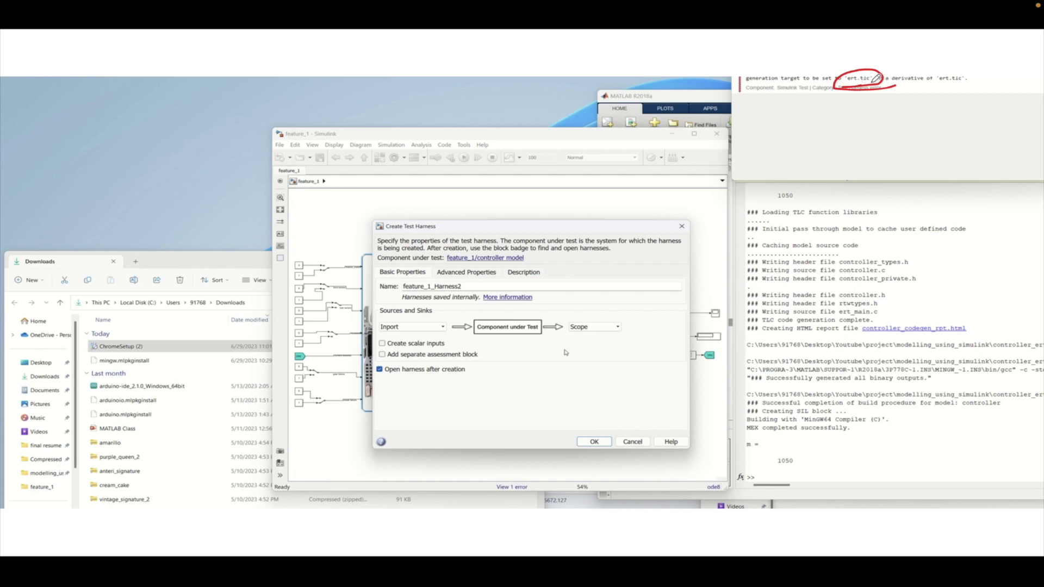
{"action": "mouse_move", "coordinate": [879, 85]}
{"action": "left_mouse_down"}
{"action": "mouse_move", "coordinate": [969, 85]}
{"action": "mouse_move", "coordinate": [829, 88]}
{"action": "mouse_move", "coordinate": [875, 56]}
{"action": "mouse_move", "coordinate": [969, 65]}
{"action": "mouse_move", "coordinate": [977, 82]}
{"action": "mouse_move", "coordinate": [967, 94]}
{"action": "mouse_move", "coordinate": [830, 82]}
{"action": "mouse_move", "coordinate": [874, 57]}
{"action": "mouse_move", "coordinate": [978, 71]}
{"action": "left_mouse_up"}
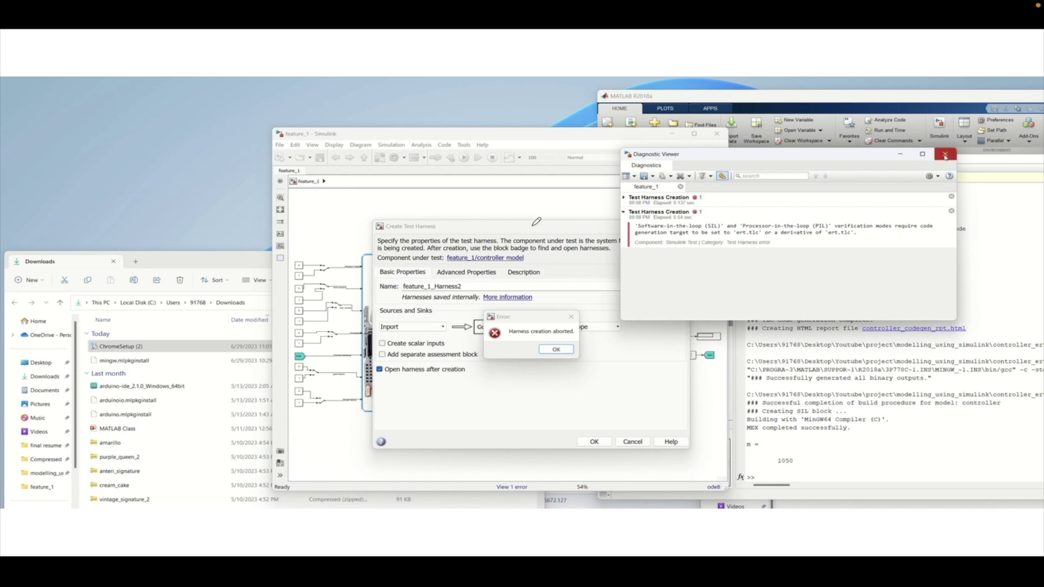
{"action": "left_click", "coordinate": [945, 156]}
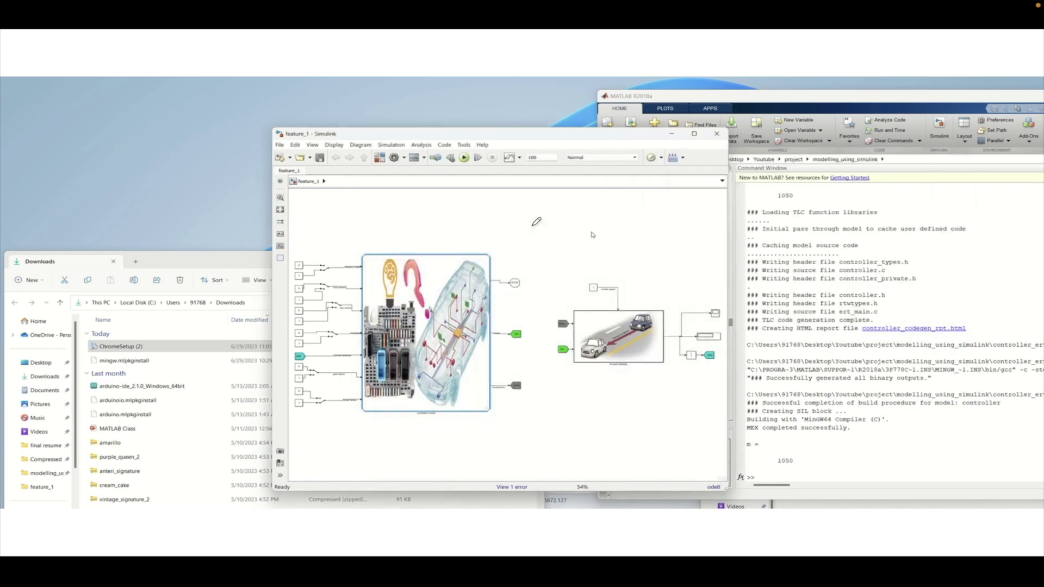
Change the system target file from grt.tlc to ert.tlc in Configuration Parameters and apply it
{"action": "left_click", "coordinate": [394, 158]}
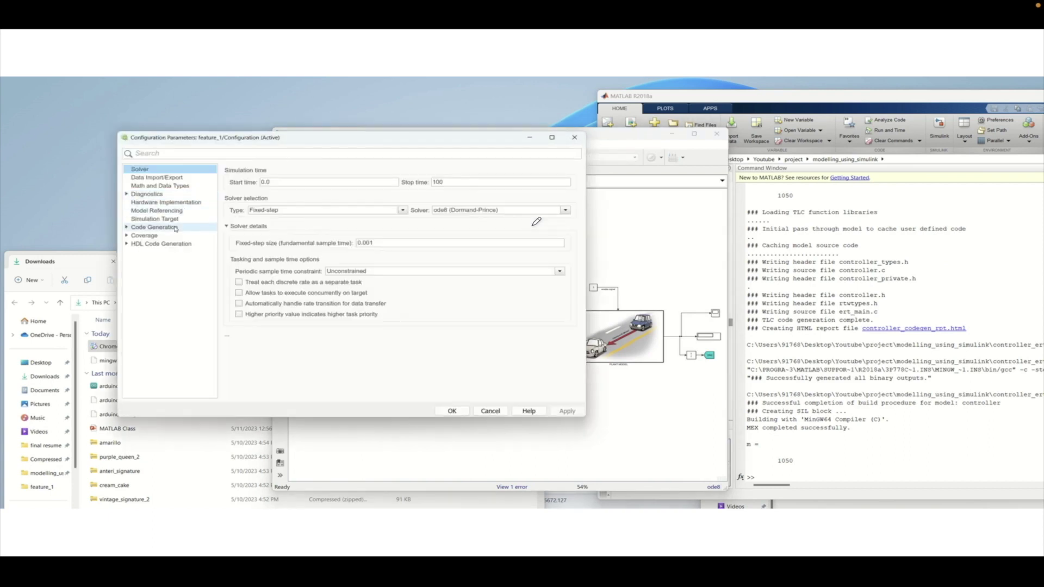
{"action": "left_click", "coordinate": [545, 183]}
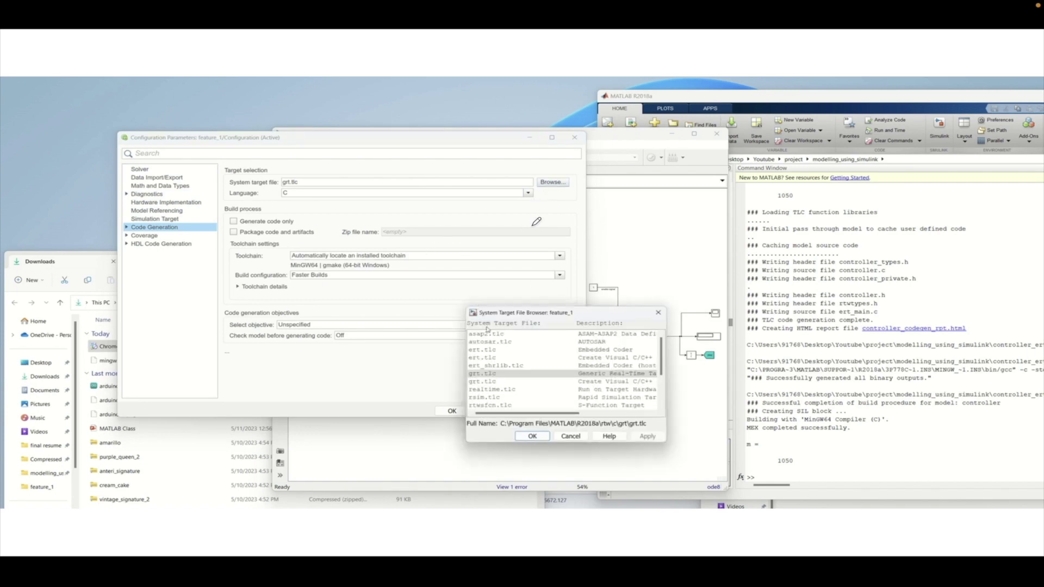
{"action": "left_click", "coordinate": [514, 350]}
{"action": "left_click", "coordinate": [532, 436]}
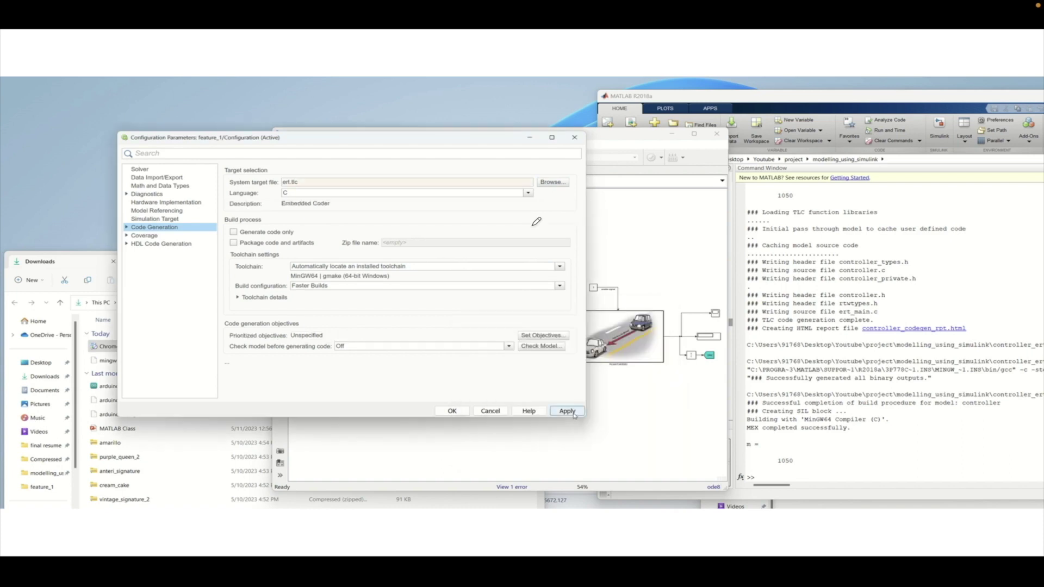
{"action": "left_click", "coordinate": [573, 414]}
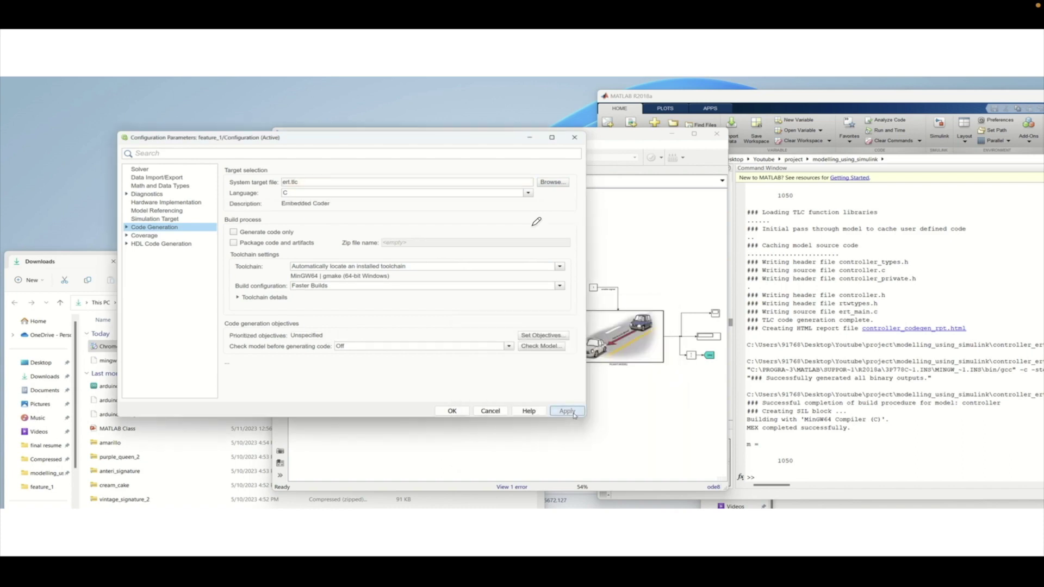
{"action": "left_click", "coordinate": [460, 411]}
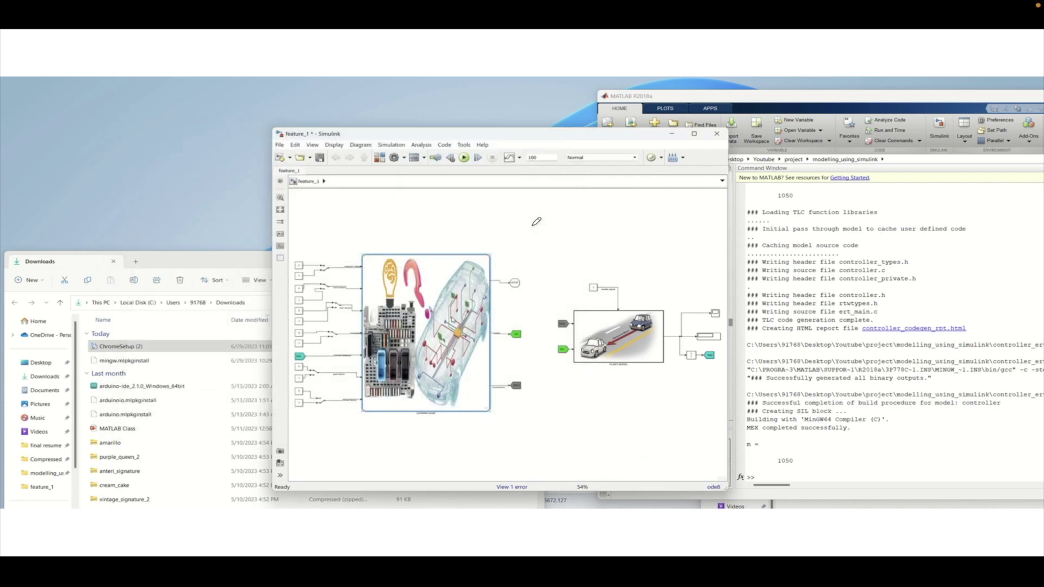
From the controller block, create SIL harness feature_1_Harness2 with Inport sources and Scope output
{"action": "right_click", "coordinate": [452, 317]}
{"action": "mouse_move", "coordinate": [515, 437]}
{"action": "left_click", "coordinate": [626, 439]}
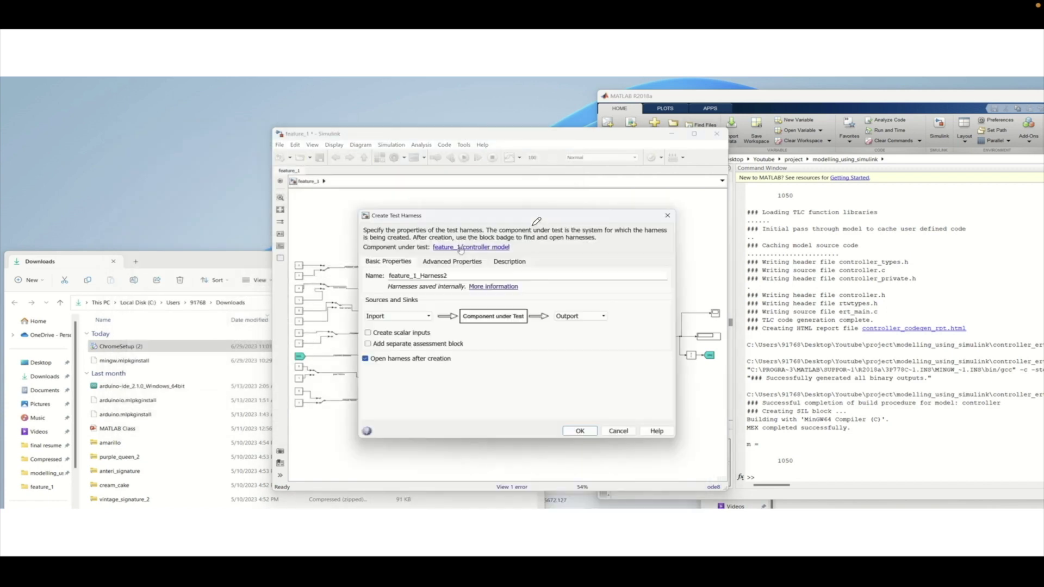
{"action": "left_click", "coordinate": [453, 264]}
{"action": "left_click", "coordinate": [443, 293]}
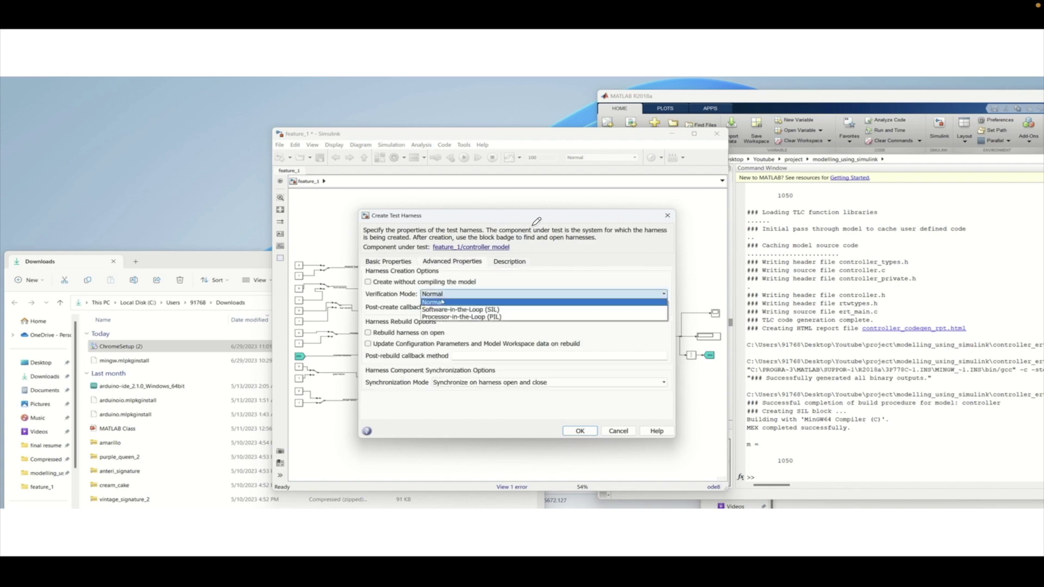
{"action": "left_click", "coordinate": [440, 310]}
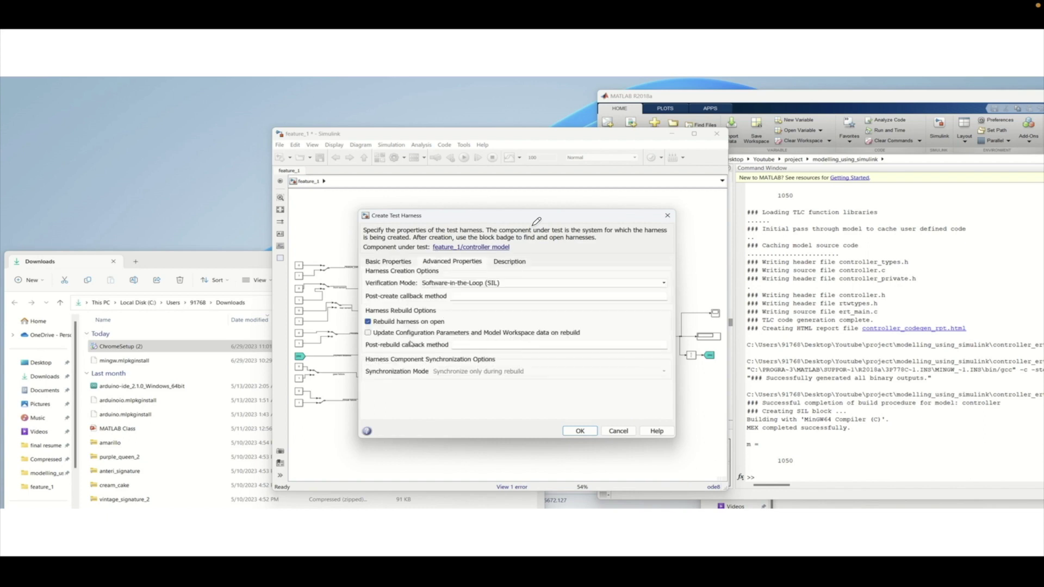
{"action": "left_click", "coordinate": [389, 261]}
{"action": "left_click", "coordinate": [580, 316]}
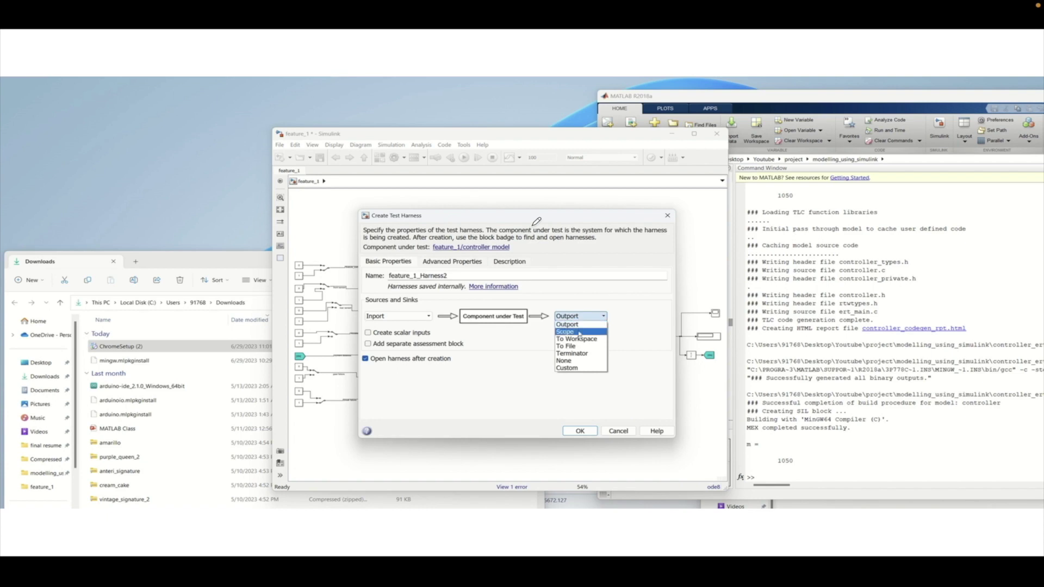
{"action": "left_click", "coordinate": [580, 334]}
{"action": "left_click", "coordinate": [582, 432]}
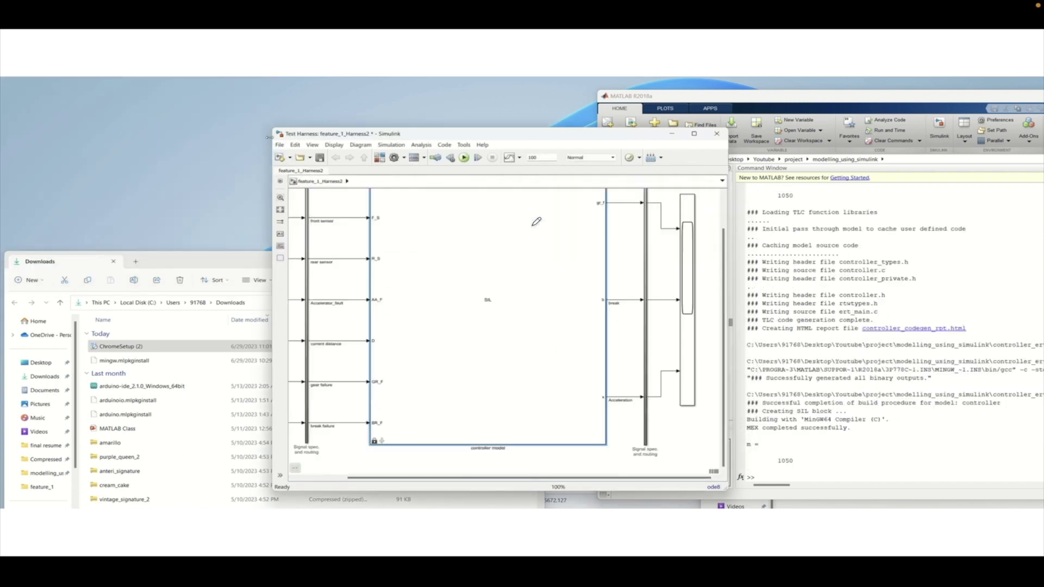
Enlarge the harness window and look inside the controller model block at its SIL S-function
{"action": "left_click_drag", "start_coordinate": [272, 126], "coordinate": [223, 88]}
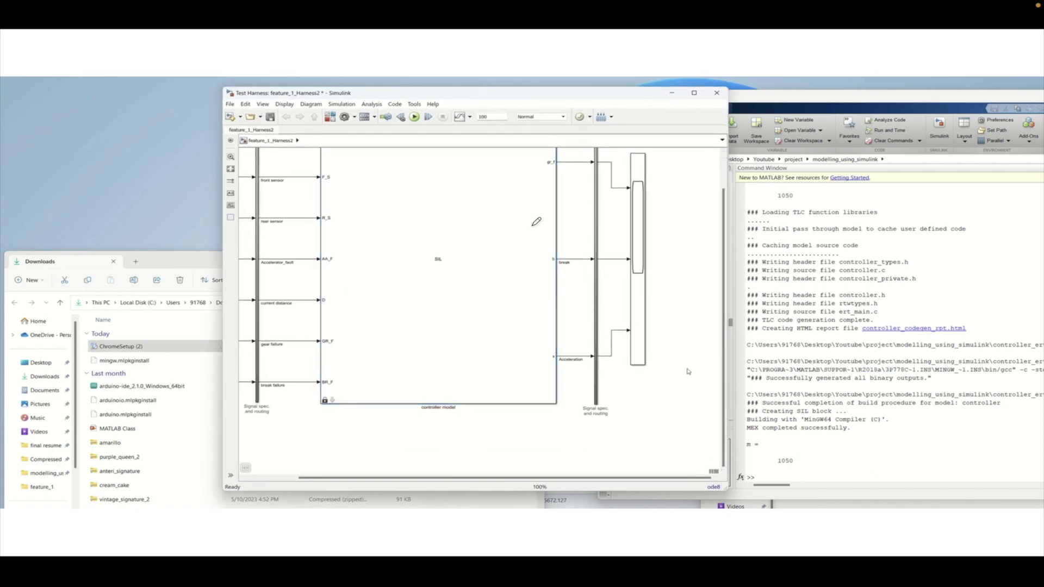
{"action": "key", "text": "space"}
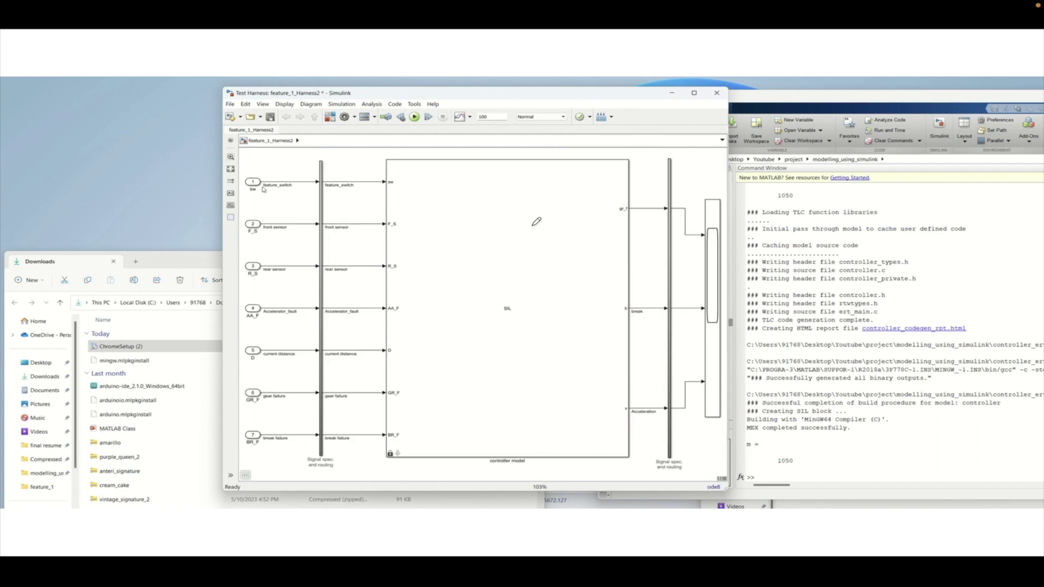
{"action": "left_click", "coordinate": [512, 231]}
{"action": "left_click", "coordinate": [398, 454]}
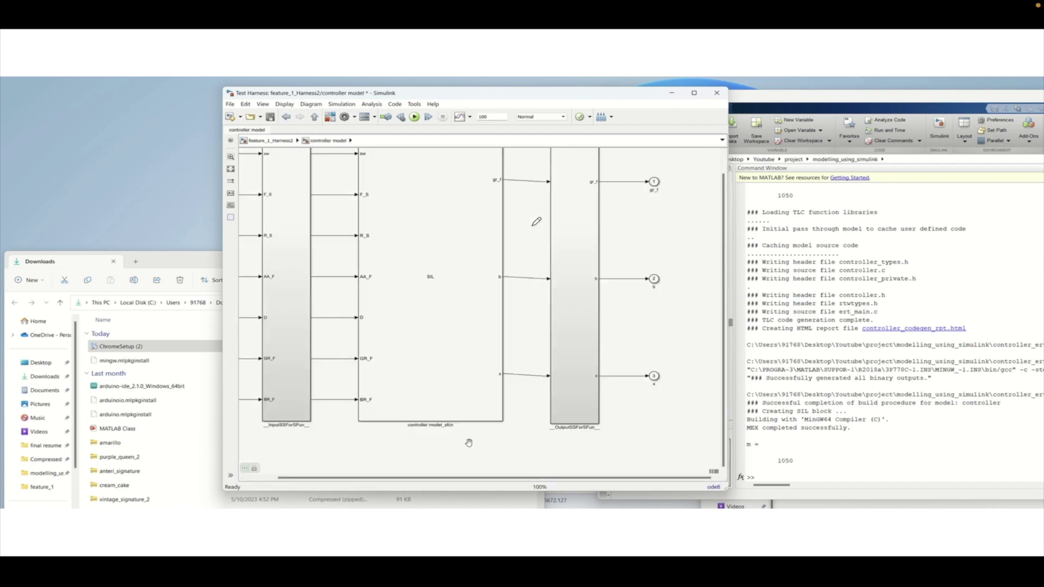
{"action": "key", "text": "space"}
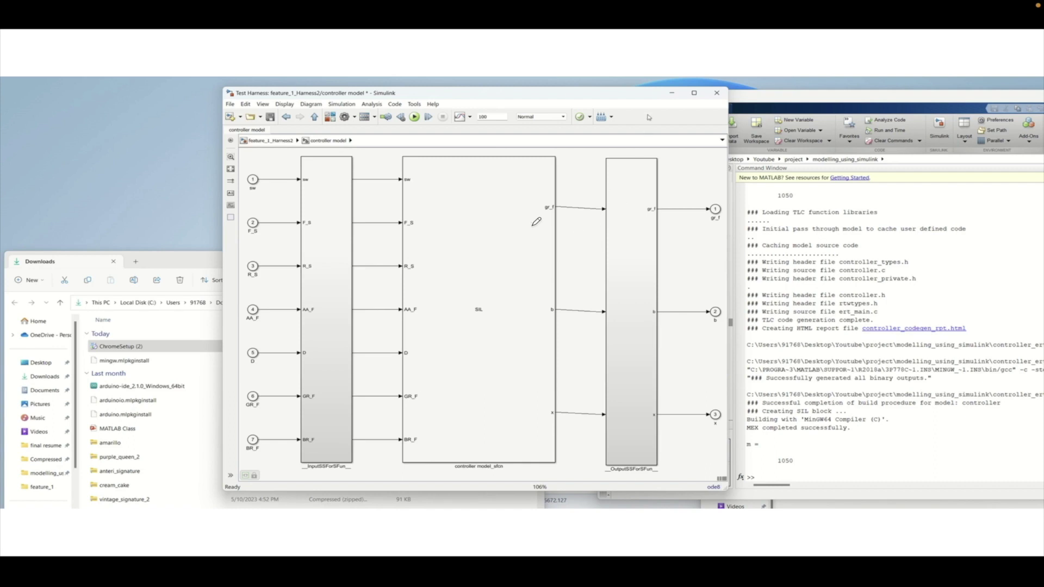
{"action": "left_click_drag", "start_coordinate": [648, 99], "coordinate": [503, 106]}
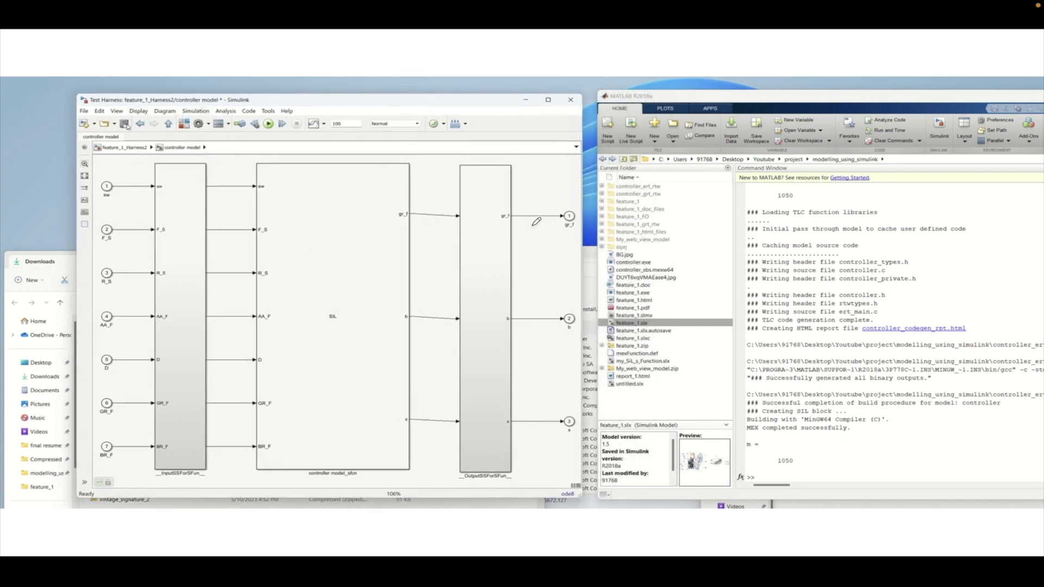
Save the SIL harness, inspect the generated mexFunction.def details, and close the harness window
{"action": "left_click", "coordinate": [325, 233]}
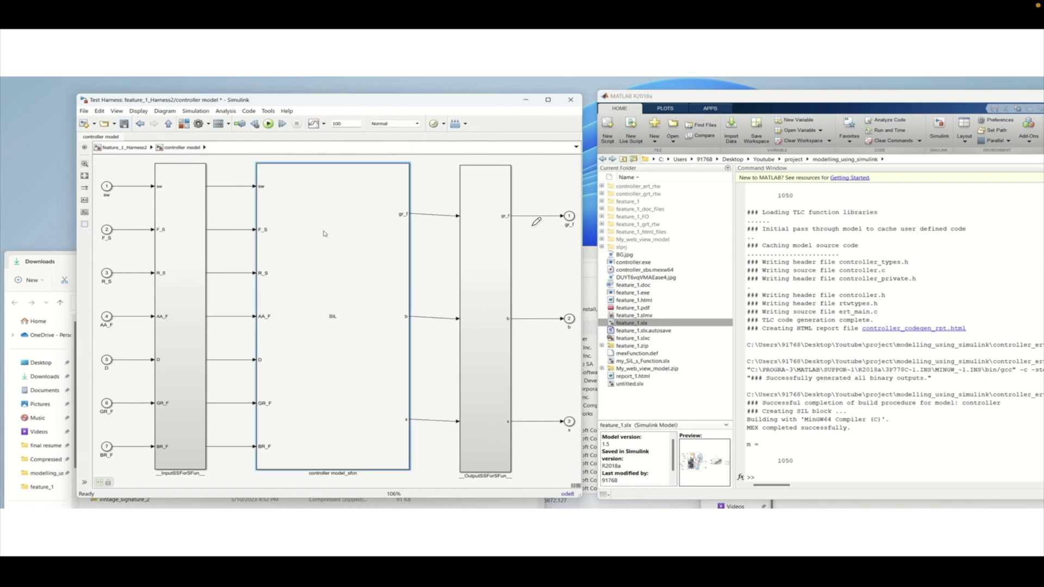
{"action": "left_click", "coordinate": [127, 125]}
{"action": "left_click", "coordinate": [668, 352]}
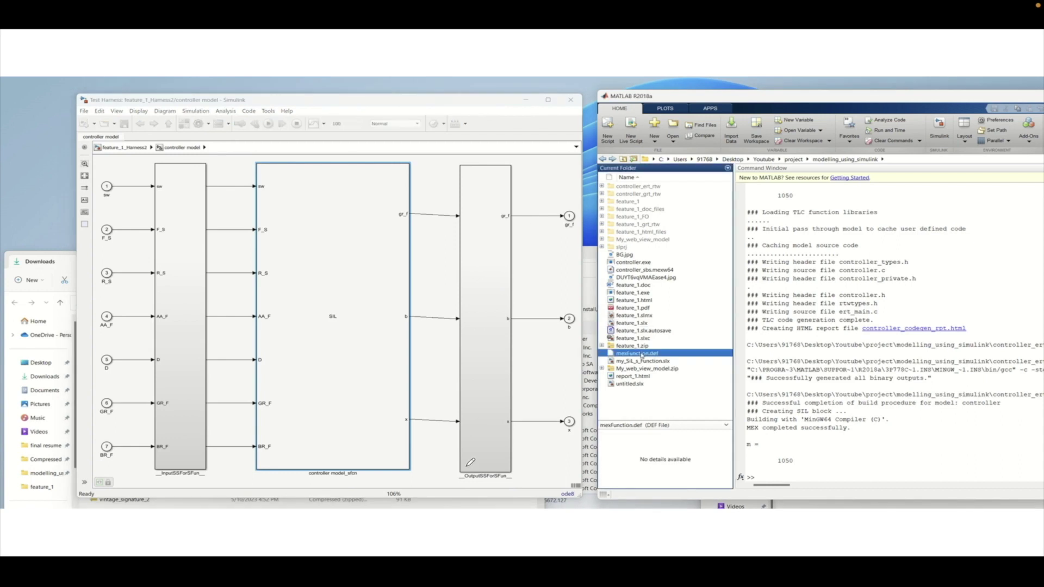
{"action": "left_click_drag", "start_coordinate": [669, 351], "coordinate": [683, 345]}
{"action": "left_click_drag", "start_coordinate": [679, 267], "coordinate": [698, 259]}
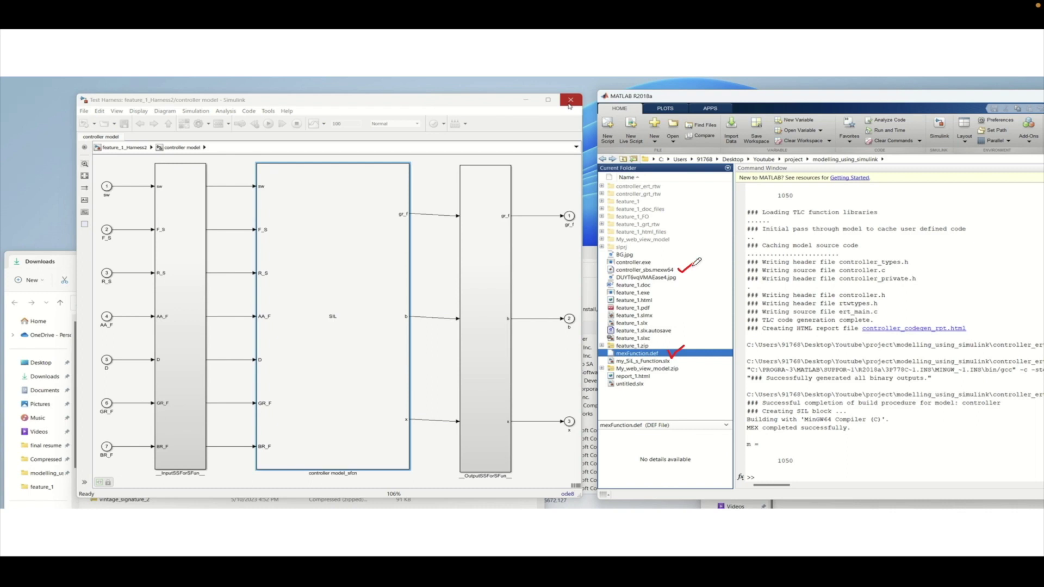
{"action": "mouse_move", "coordinate": [697, 264]}
{"action": "left_mouse_down"}
{"action": "mouse_move", "coordinate": [697, 347]}
{"action": "mouse_move", "coordinate": [674, 353]}
{"action": "left_mouse_up"}
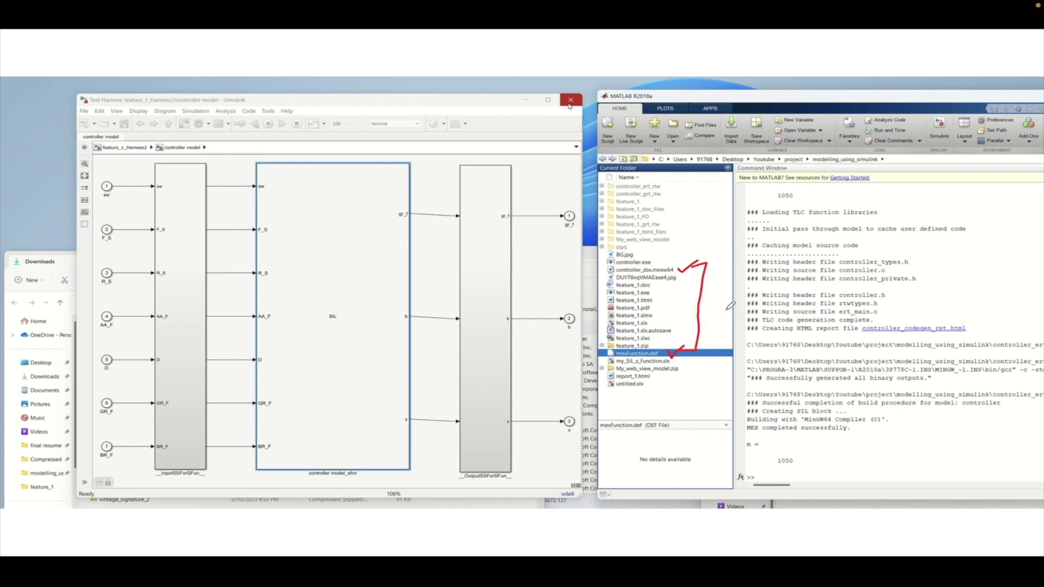
{"action": "mouse_move", "coordinate": [706, 301]}
{"action": "left_mouse_down"}
{"action": "mouse_move", "coordinate": [719, 298]}
{"action": "mouse_move", "coordinate": [711, 309]}
{"action": "left_mouse_up"}
{"action": "left_click_drag", "start_coordinate": [327, 283], "coordinate": [368, 272]}
{"action": "mouse_move", "coordinate": [654, 265]}
{"action": "left_mouse_down"}
{"action": "mouse_move", "coordinate": [680, 270]}
{"action": "mouse_move", "coordinate": [651, 274]}
{"action": "mouse_move", "coordinate": [655, 265]}
{"action": "left_mouse_up"}
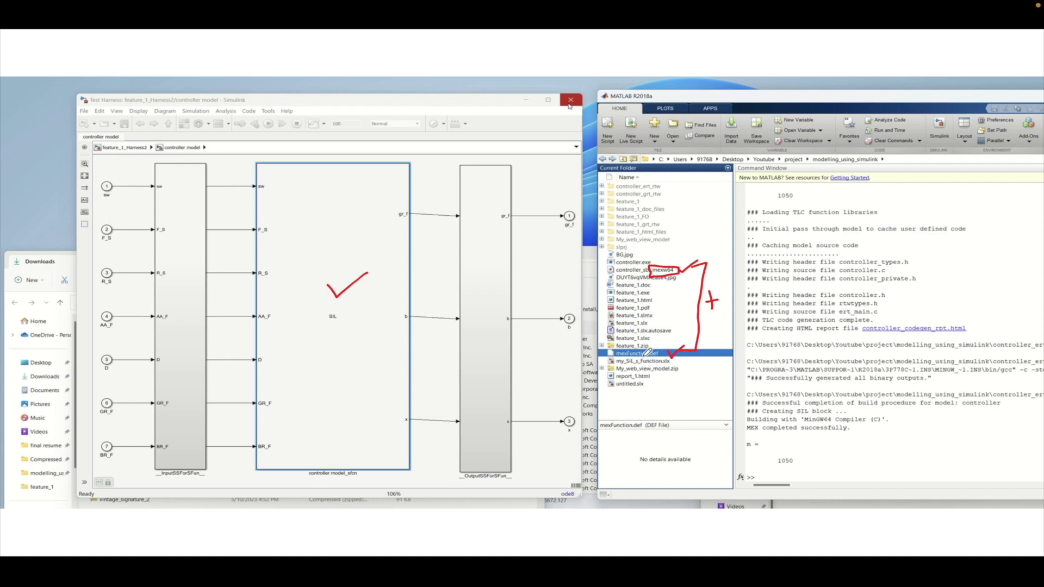
{"action": "left_click_drag", "start_coordinate": [660, 355], "coordinate": [674, 338]}
{"action": "left_click", "coordinate": [570, 100]}
Reopen feature_1.slx and open feature_1_Harness2 from the controller model's harness badge
{"action": "double_click", "coordinate": [626, 323]}
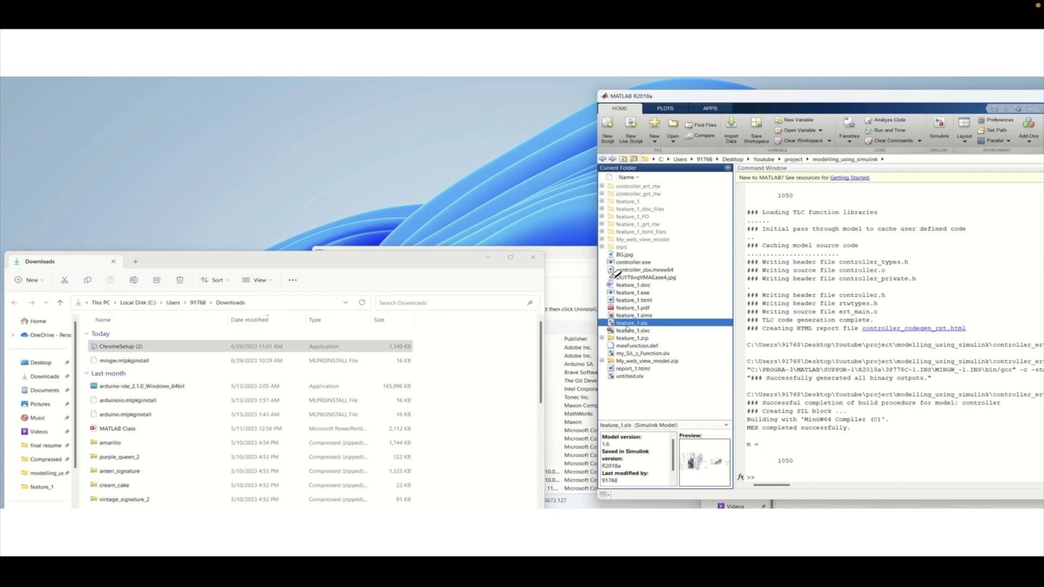
{"action": "left_click", "coordinate": [314, 402]}
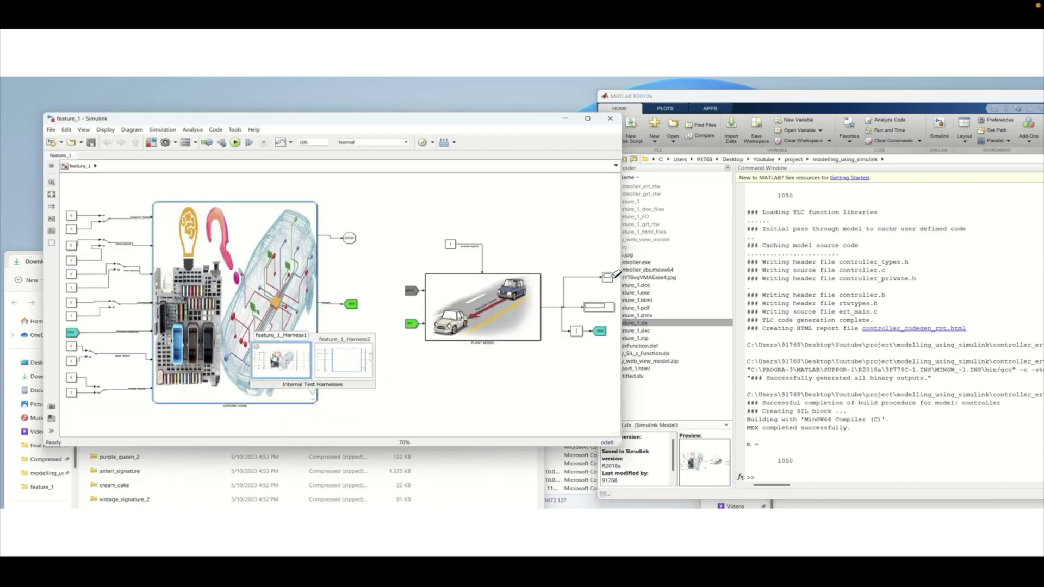
{"action": "left_click", "coordinate": [341, 359]}
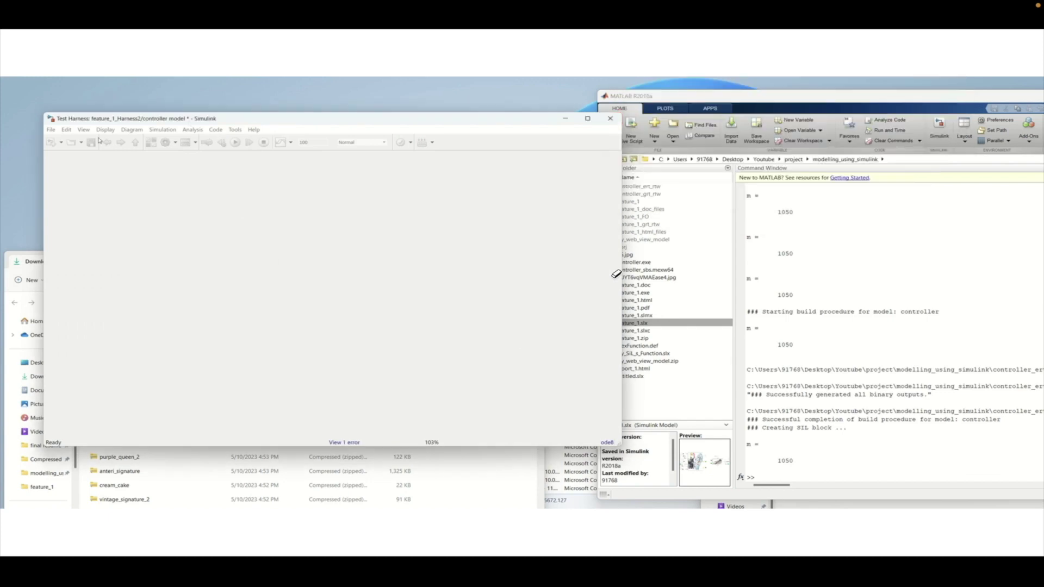
{"action": "left_click_drag", "start_coordinate": [92, 122], "coordinate": [400, 160]}
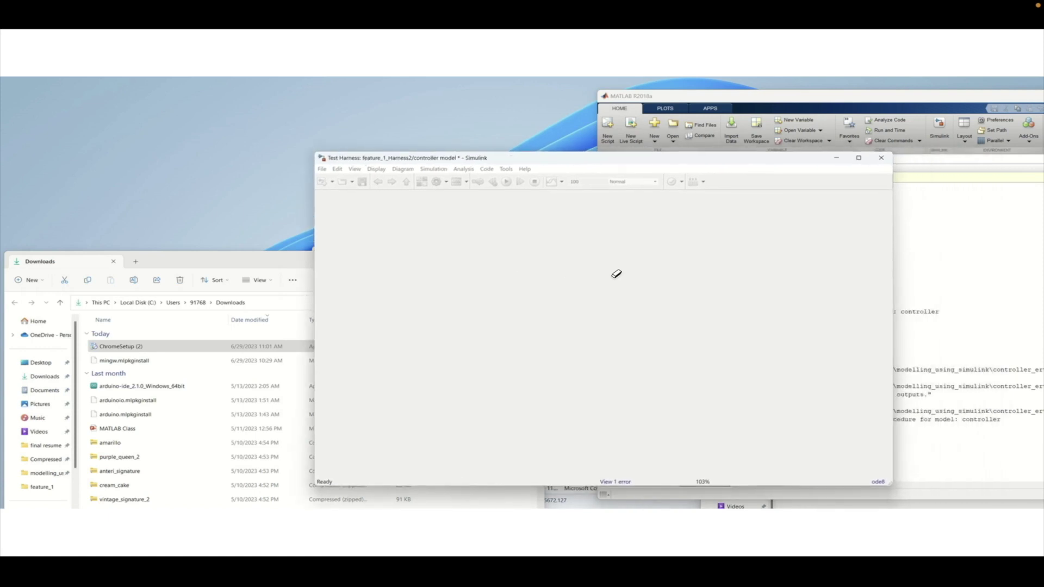